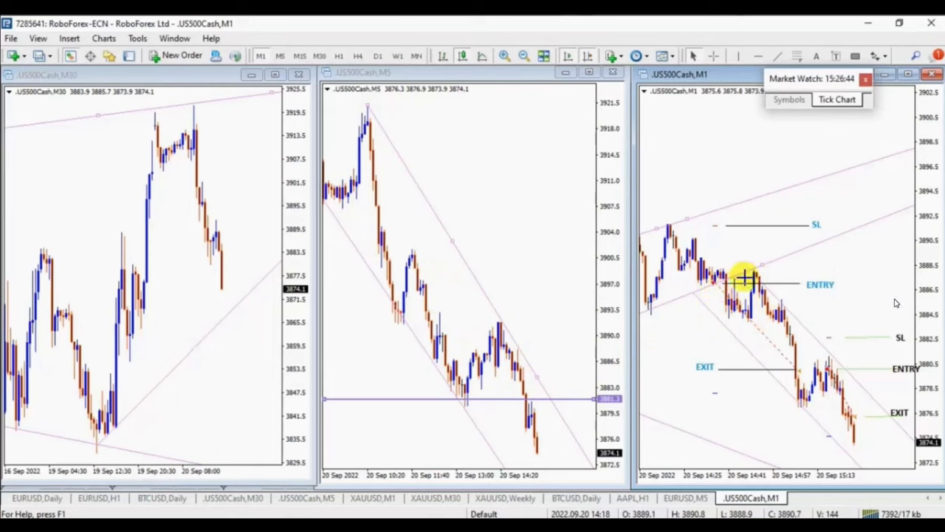
Step: Mark the .US500Cash entries and second exit on M1 with red arrows, trace the M5 pullback in green, and minimize the platform
mouse_move(911, 191)
mouse_down()
mouse_move(637, 320)
mouse_move(731, 274)
mouse_up()
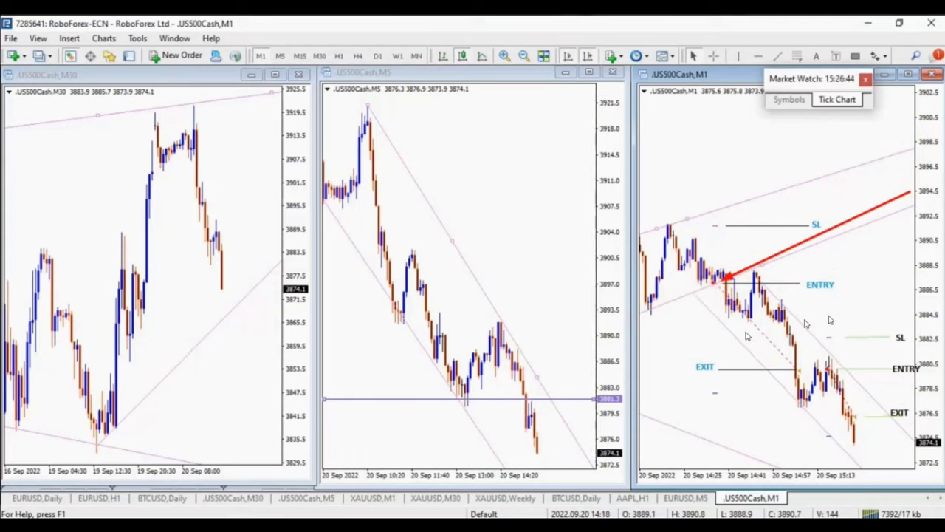
mouse_move(465, 407)
mouse_down()
mouse_move(502, 344)
mouse_move(517, 340)
mouse_up()
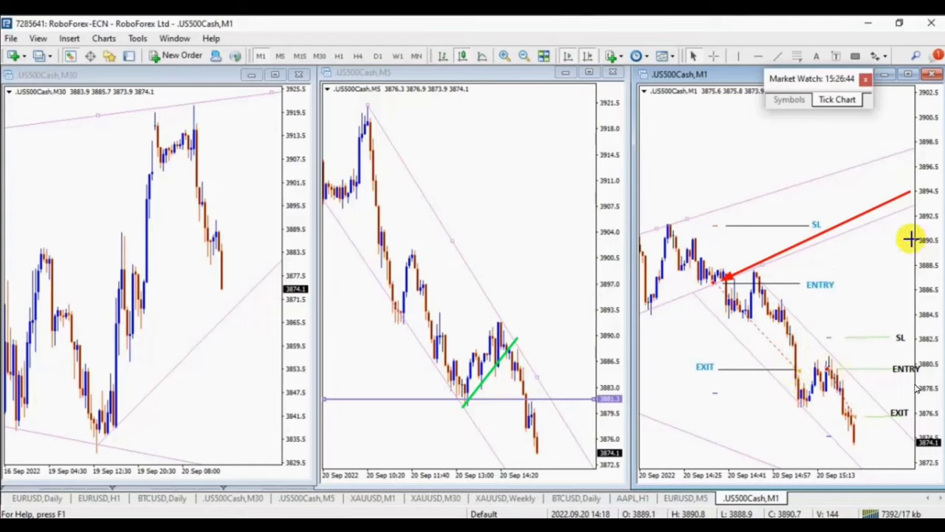
drag(906, 253, 833, 362)
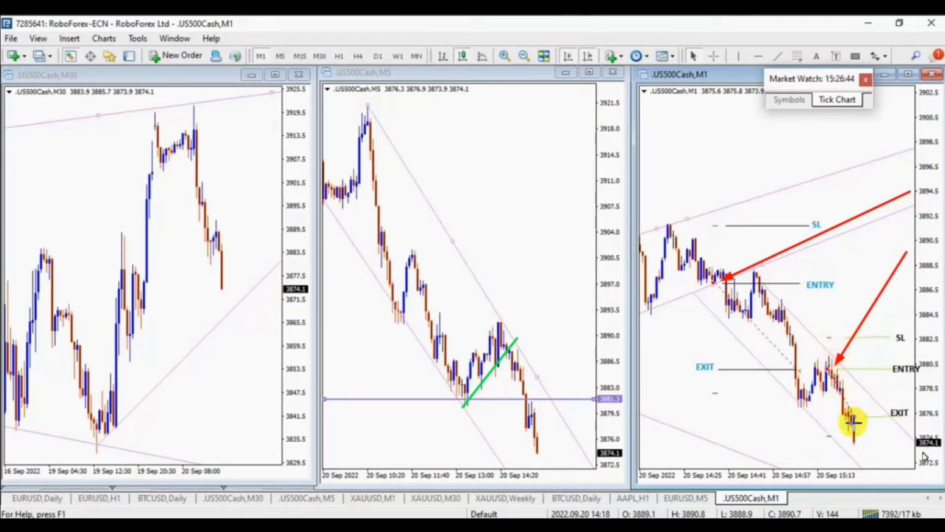
drag(768, 465, 845, 421)
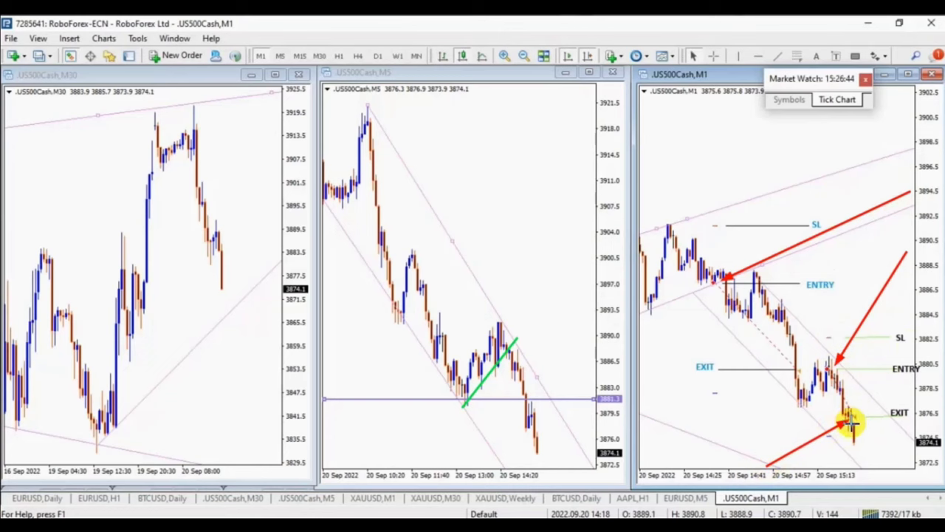
click(869, 23)
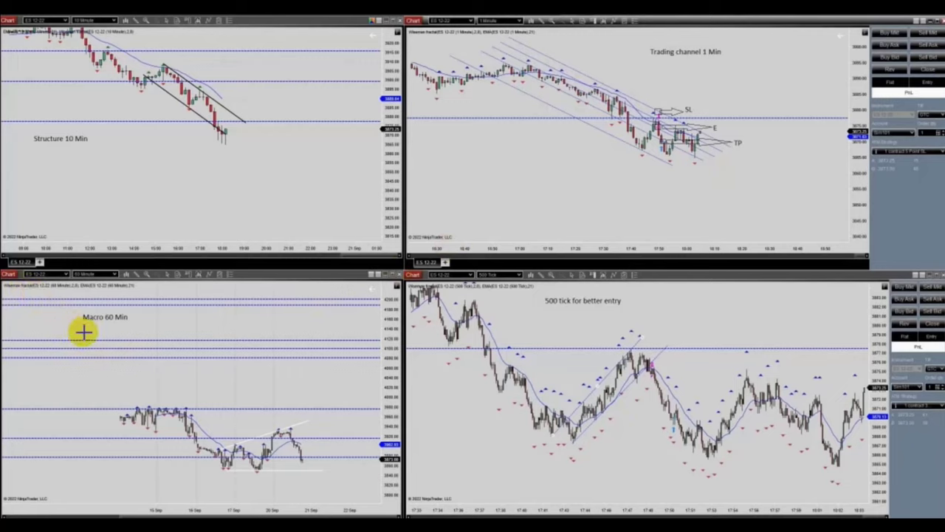
Step: Draw a rising upper line and a horizontal lower line around the recent swings on the Macro 60 Min chart
click(219, 450)
click(329, 410)
click(220, 471)
click(345, 471)
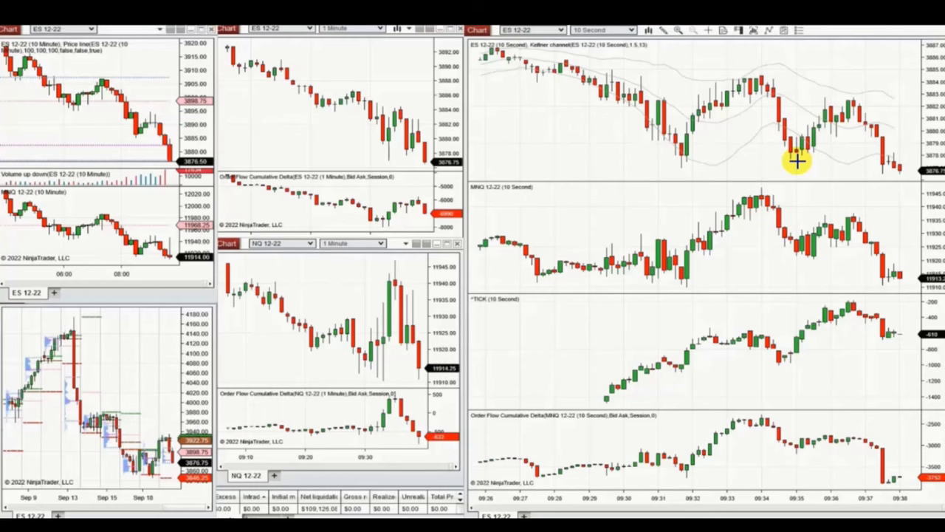
Step: Check the system date and time and the FOMC news schedule in the Snipping Tool, and put both away
key(super+alt+d)
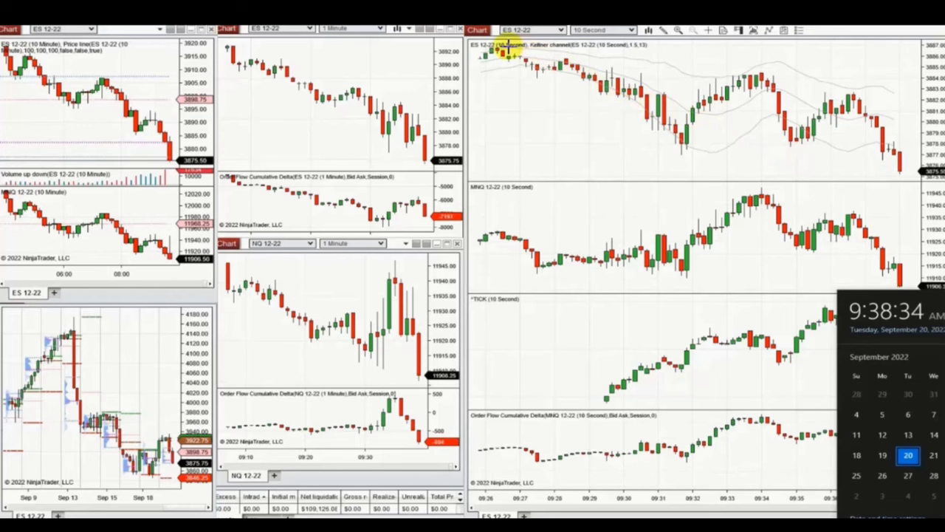
drag(944, 118, 574, 119)
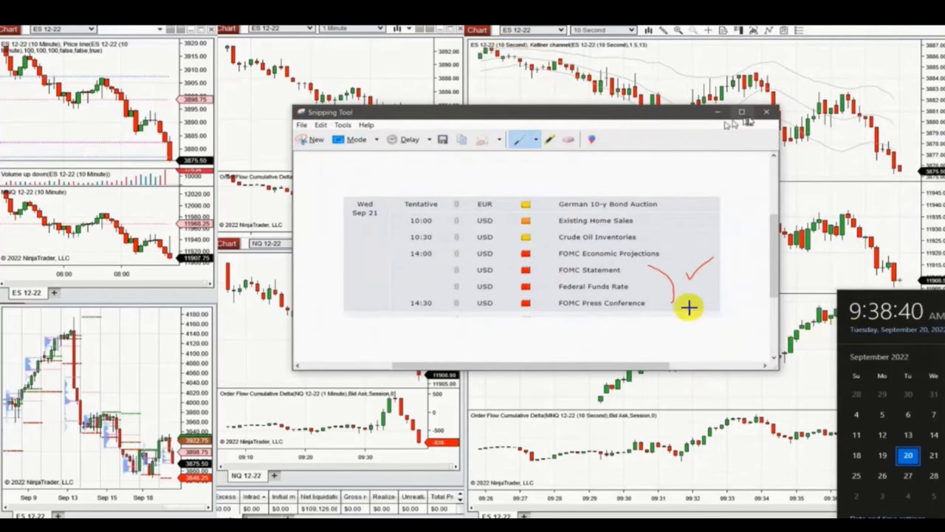
click(717, 112)
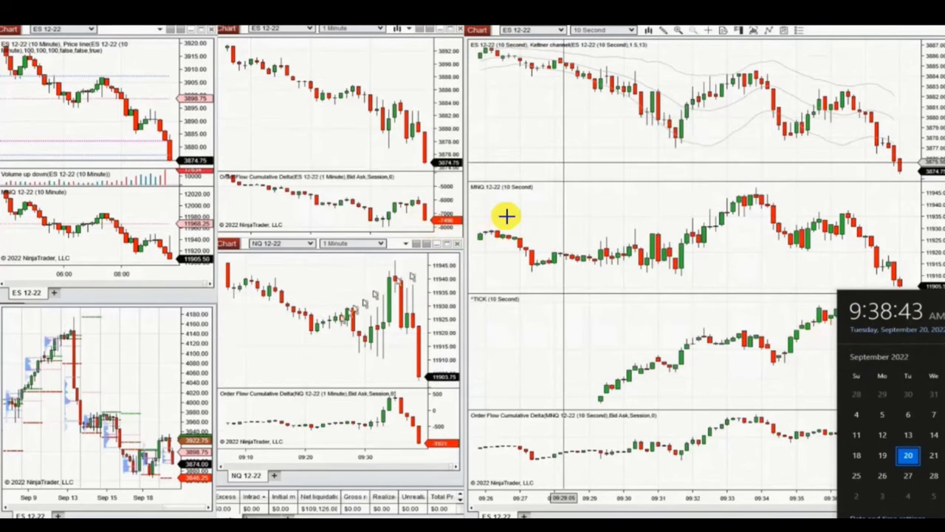
click(193, 132)
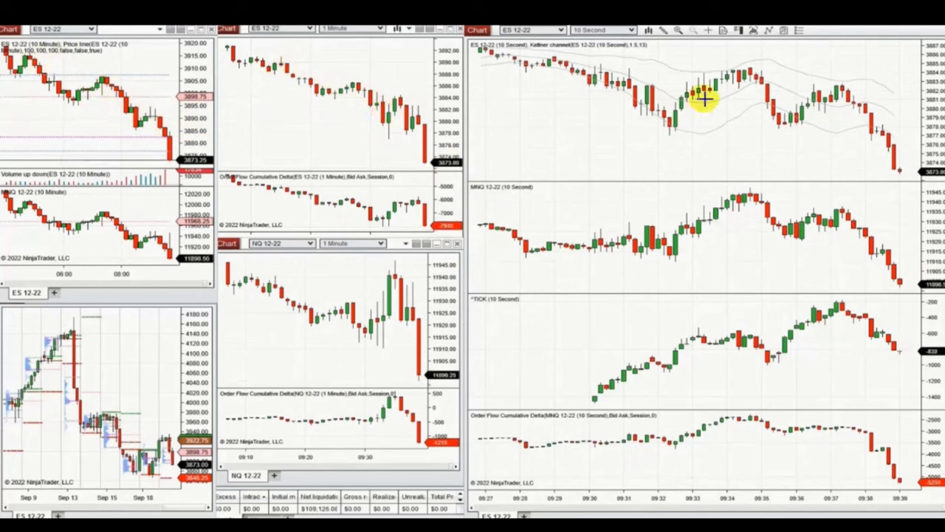
Step: Draw green converging lines on the 10-second ES chart, one falling across the highs and one rising under the lows
click(735, 65)
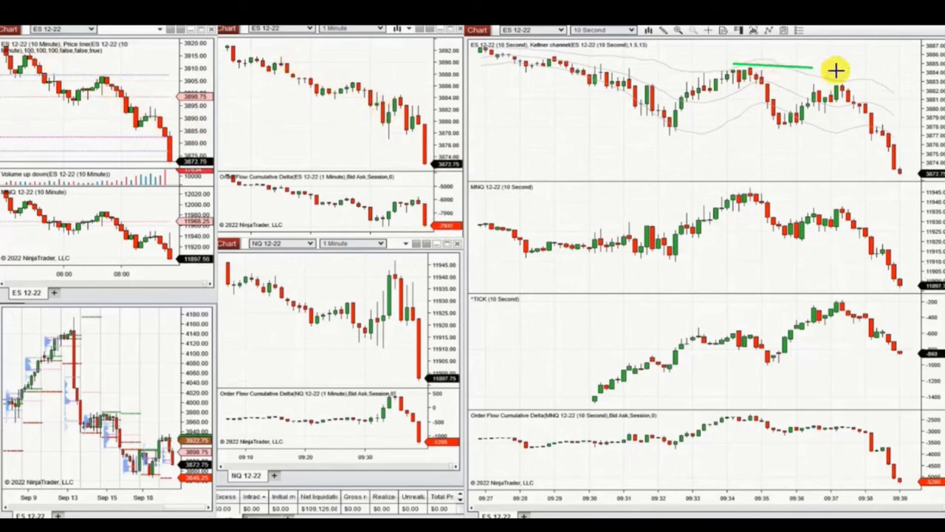
click(883, 91)
click(659, 137)
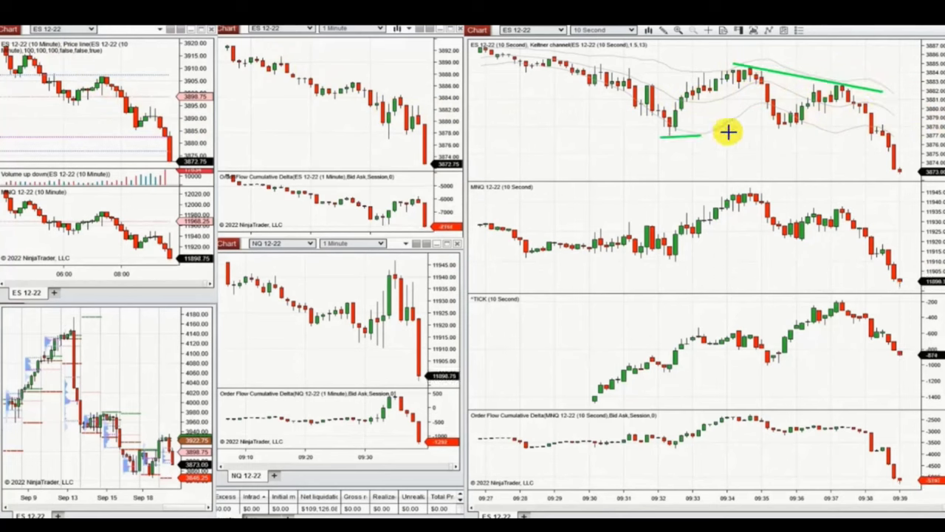
click(892, 112)
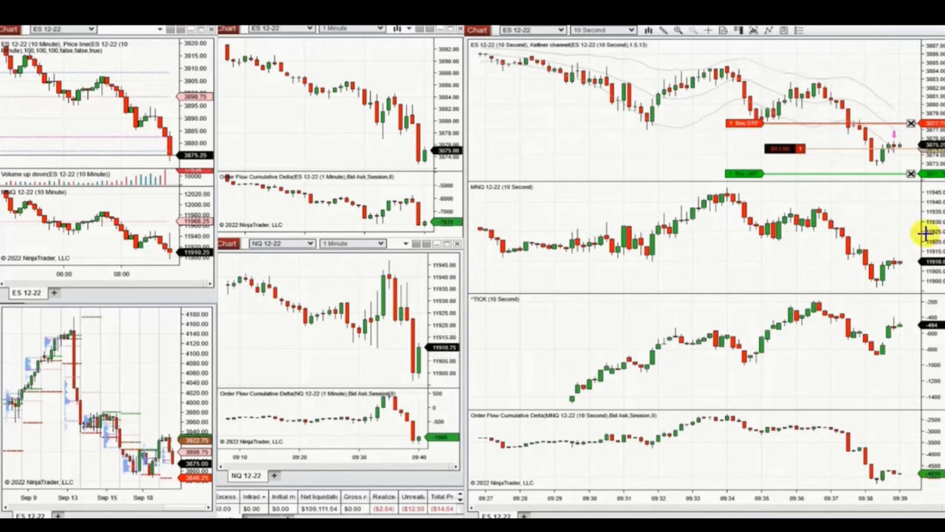
Step: Add a second contract to the ES short and close the position using a buy limit order below the price
click(894, 147)
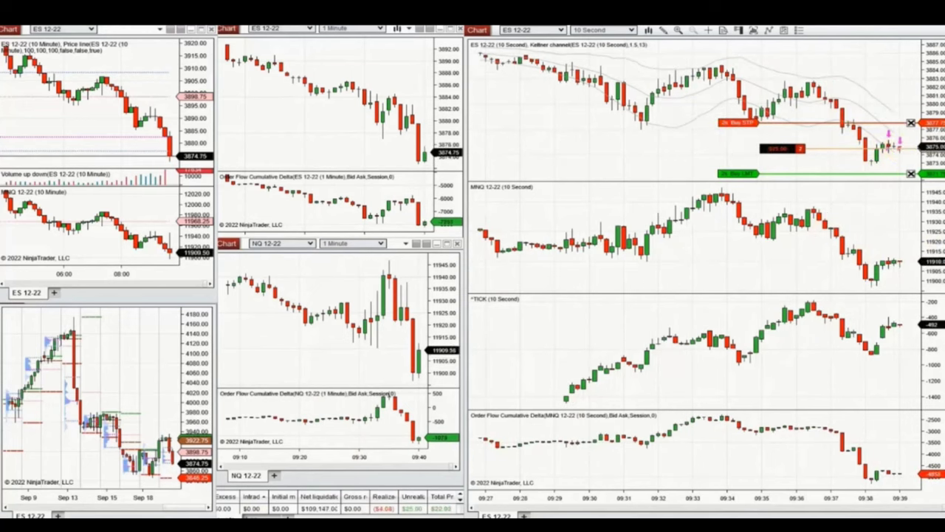
click(893, 161)
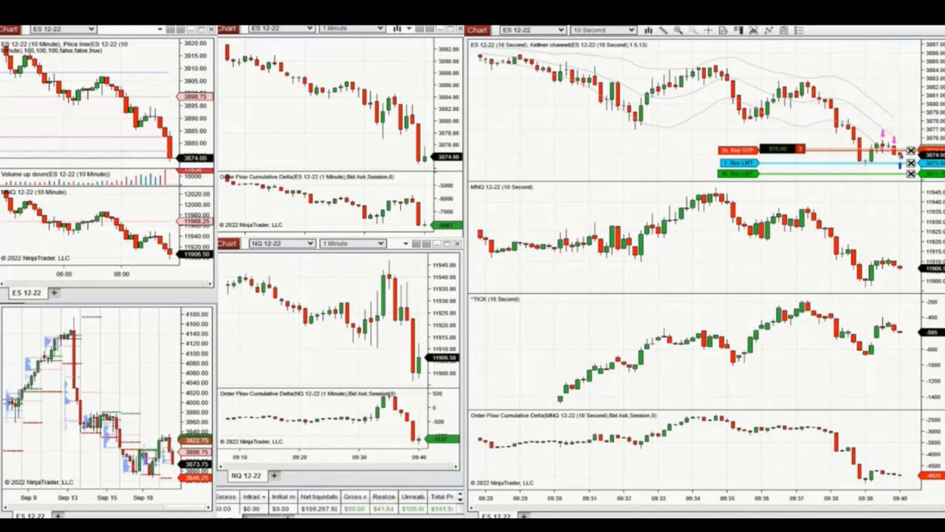
click(874, 158)
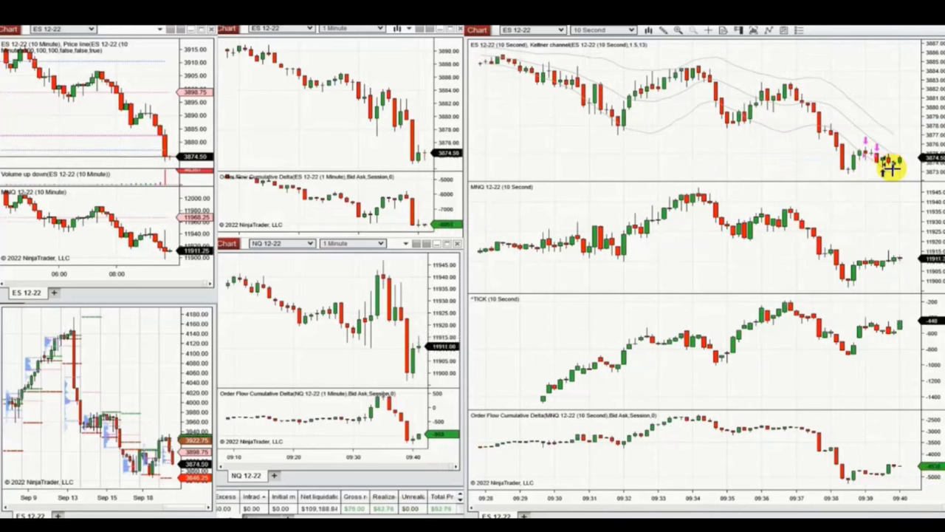
Step: Re-enter the ES short and raise the two sell limit orders above the price to 3874.00 and 3875.75
click(889, 175)
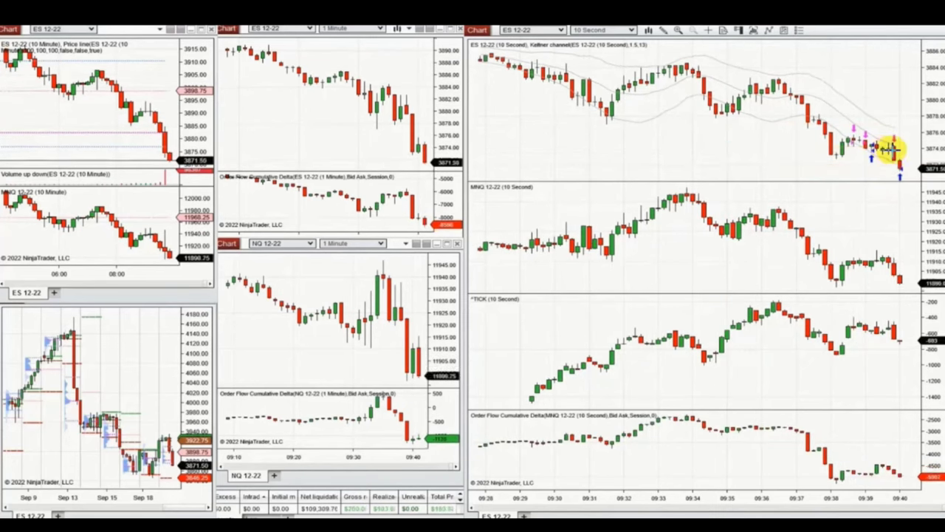
click(902, 167)
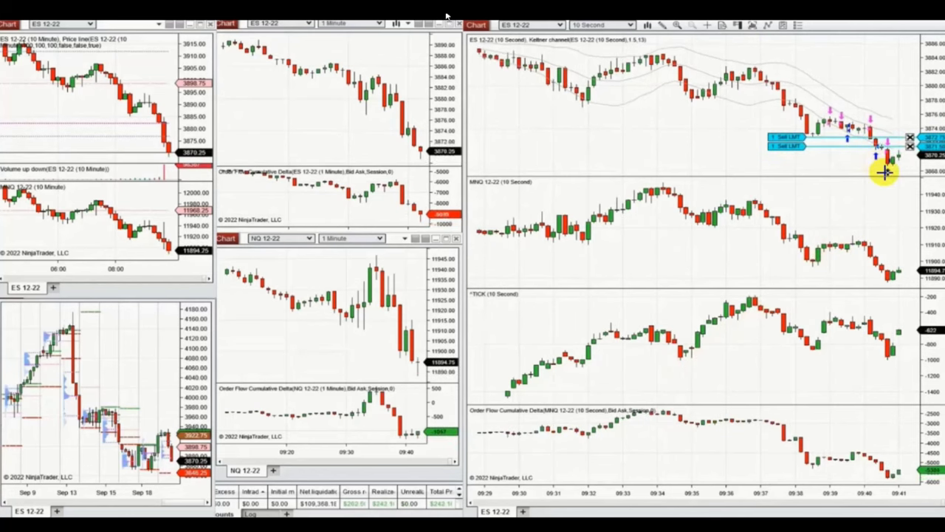
click(790, 136)
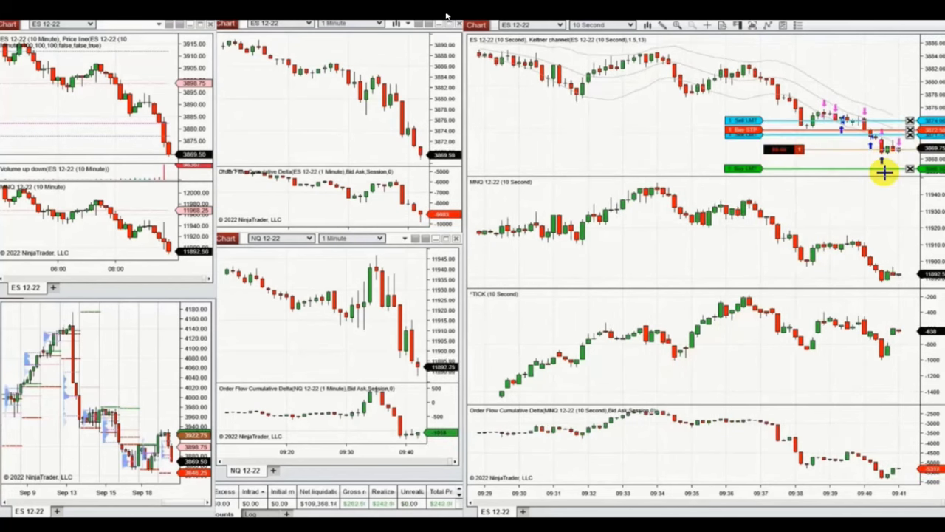
click(750, 130)
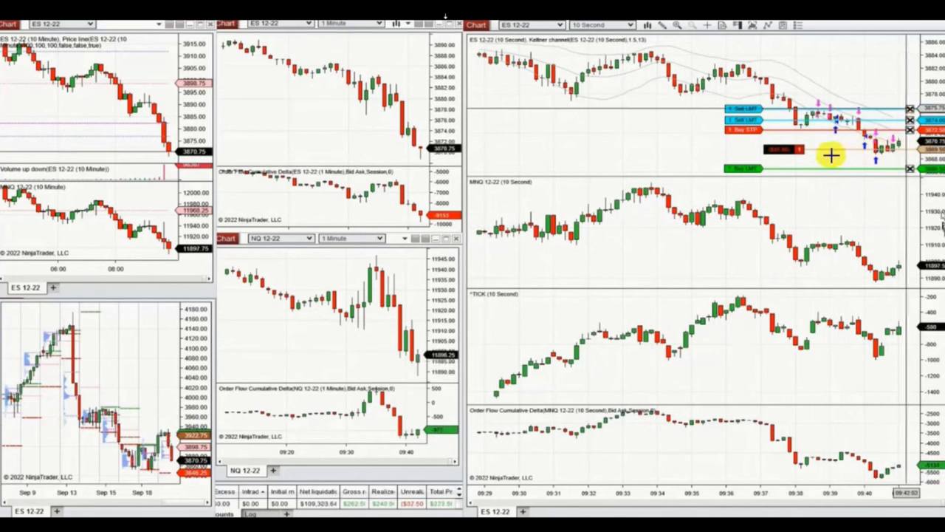
Step: Close the remaining one-contract ES short on the 10-second chart
click(909, 159)
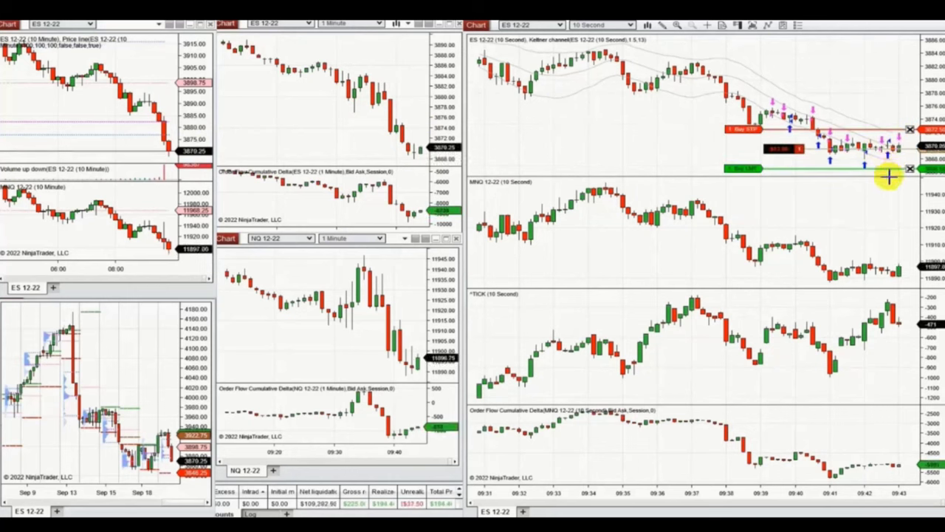
click(799, 149)
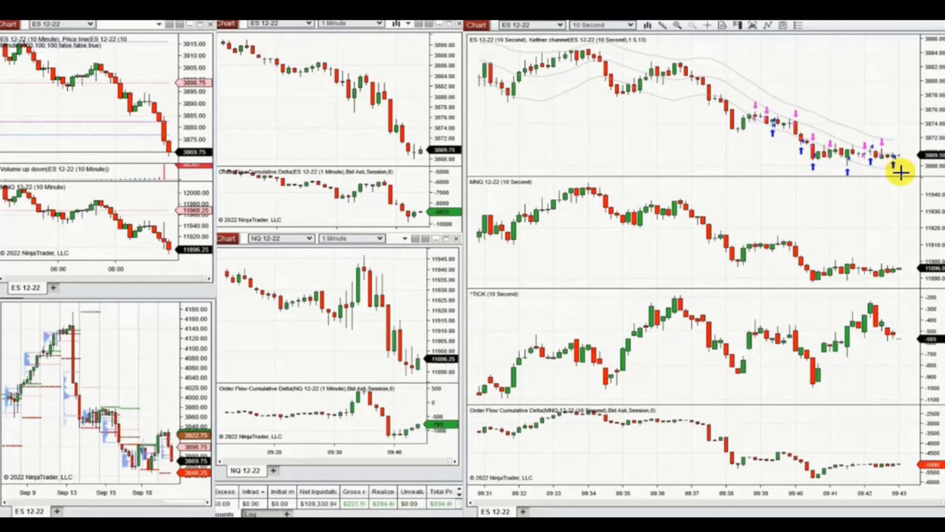
Step: Short ES with an added sell limit order, place a buy limit below the price, and flatten the position
click(898, 175)
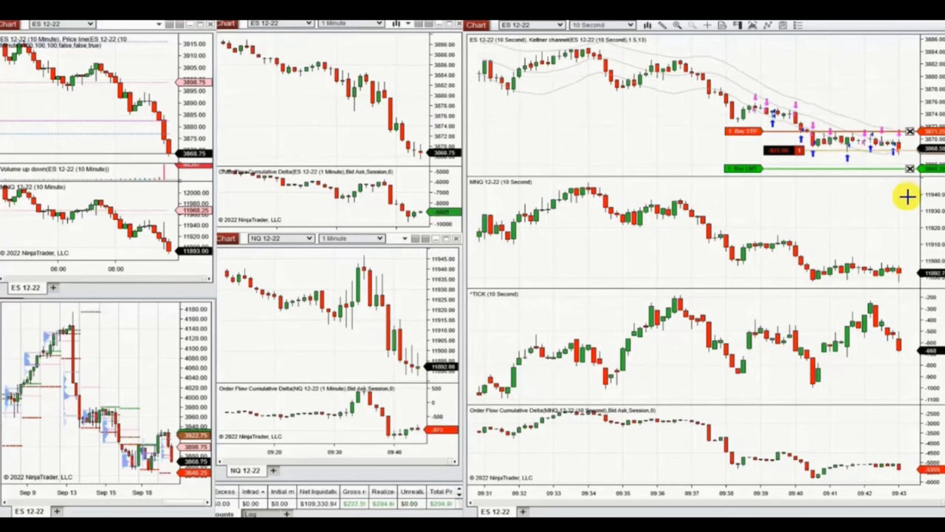
click(836, 146)
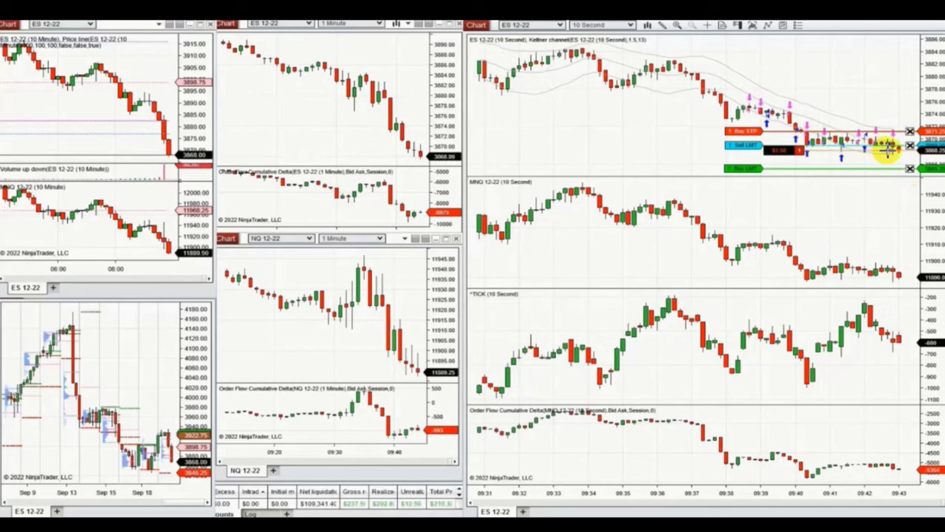
click(897, 161)
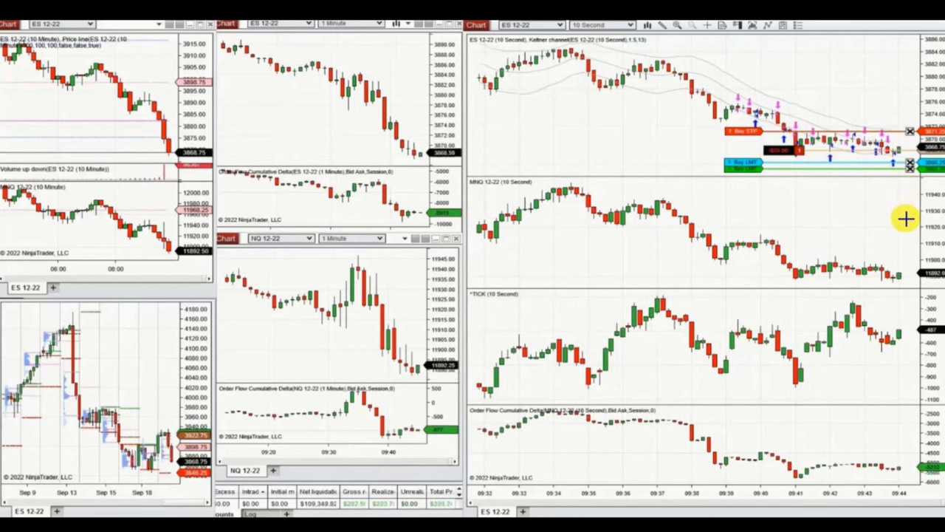
key(f)
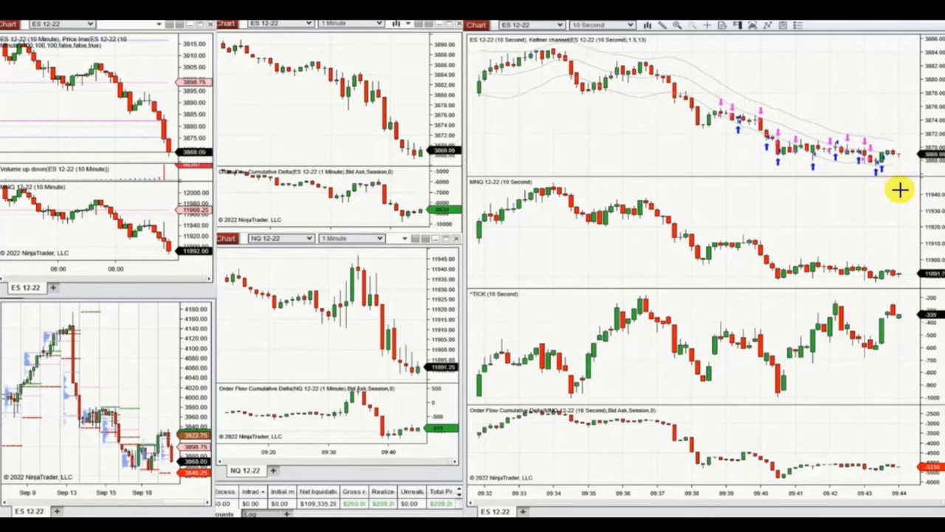
Step: Go long one ES contract on the 10-second chart with a sell limit target above and a sell stop below
key(F1)
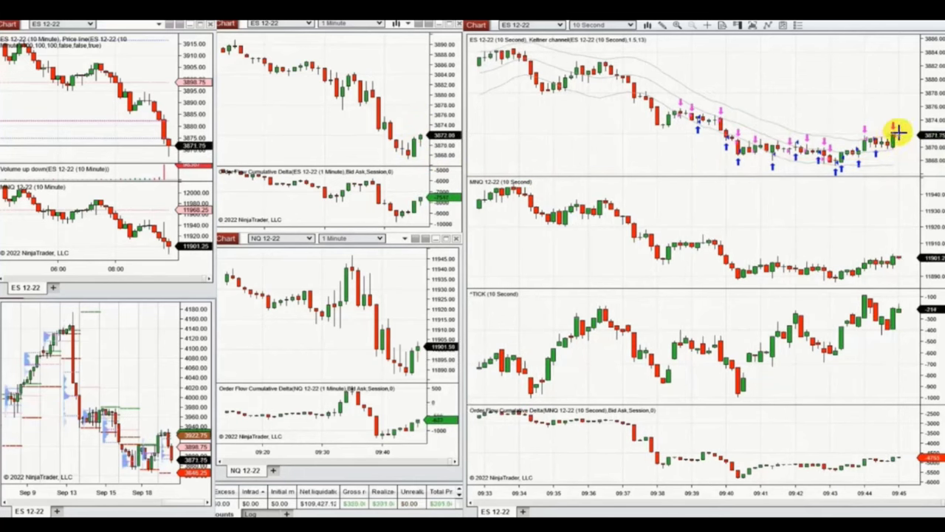
click(910, 140)
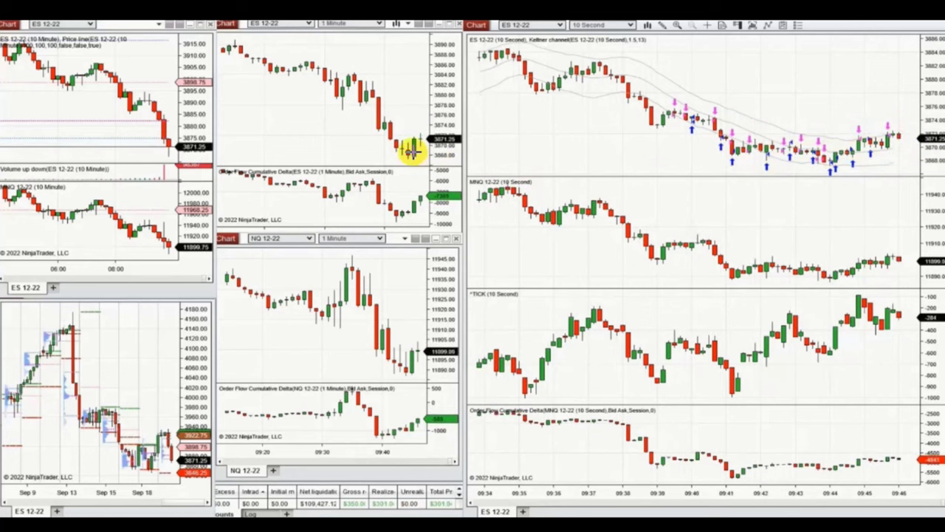
click(834, 133)
click(796, 144)
click(909, 159)
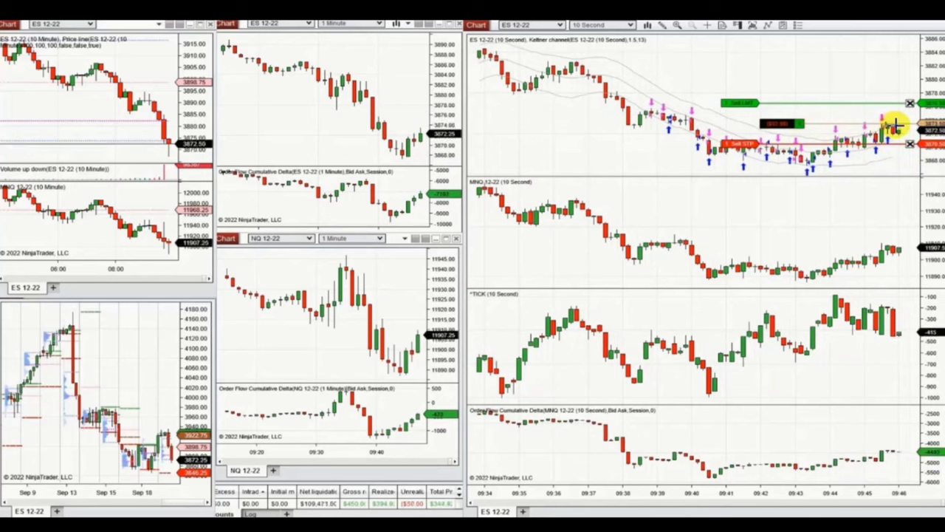
Step: Exit the ES long, then buy one more time into the upswing and sell out of that position
drag(898, 123, 899, 117)
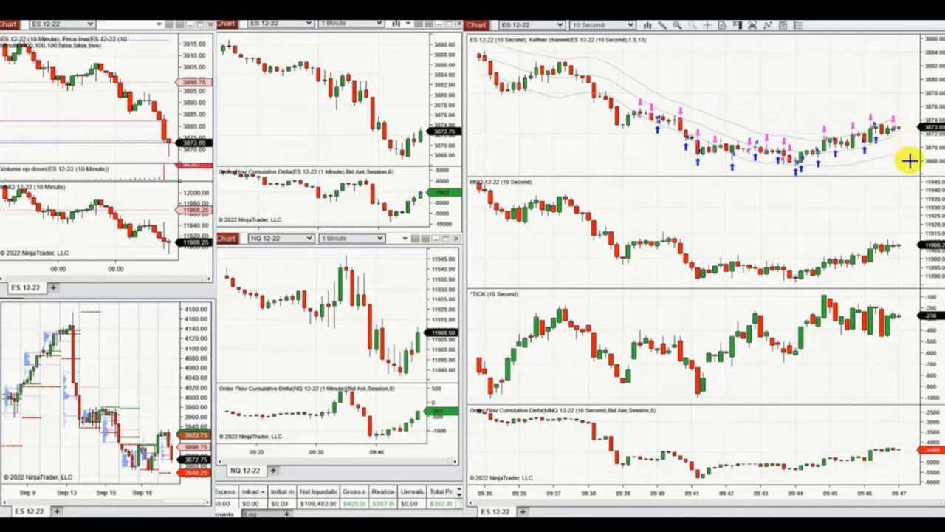
key(ctrl+b)
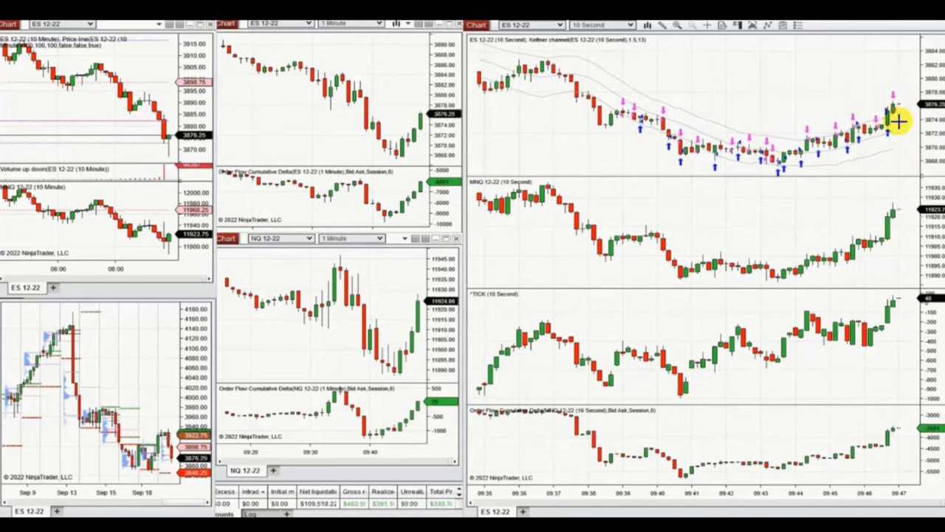
click(897, 116)
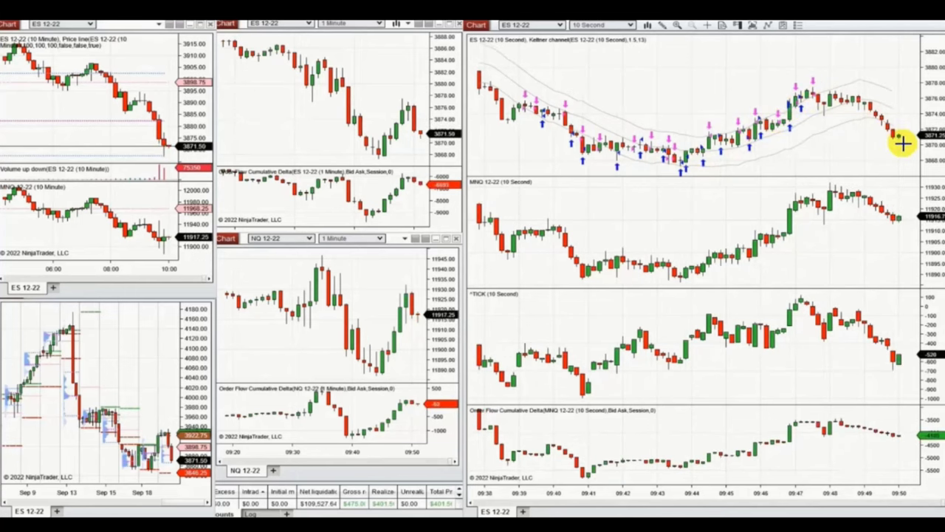
Step: Draw trend lines along the price swings on the 1-minute and 10-second ES charts
drag(290, 43, 330, 61)
mouse_move(304, 105)
mouse_down()
mouse_move(356, 86)
mouse_move(360, 139)
mouse_move(383, 161)
mouse_move(423, 99)
mouse_up()
drag(505, 86, 711, 164)
mouse_move(486, 118)
mouse_down()
mouse_move(665, 183)
mouse_move(824, 107)
mouse_up()
drag(671, 150, 820, 79)
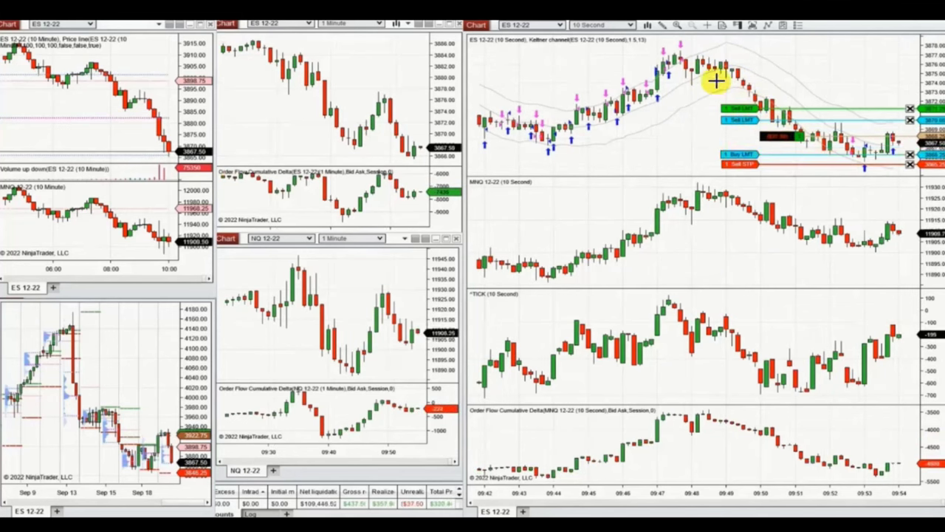
Step: Close the open ES long and re-enter long with sell limit targets above and a sell stop below
click(910, 133)
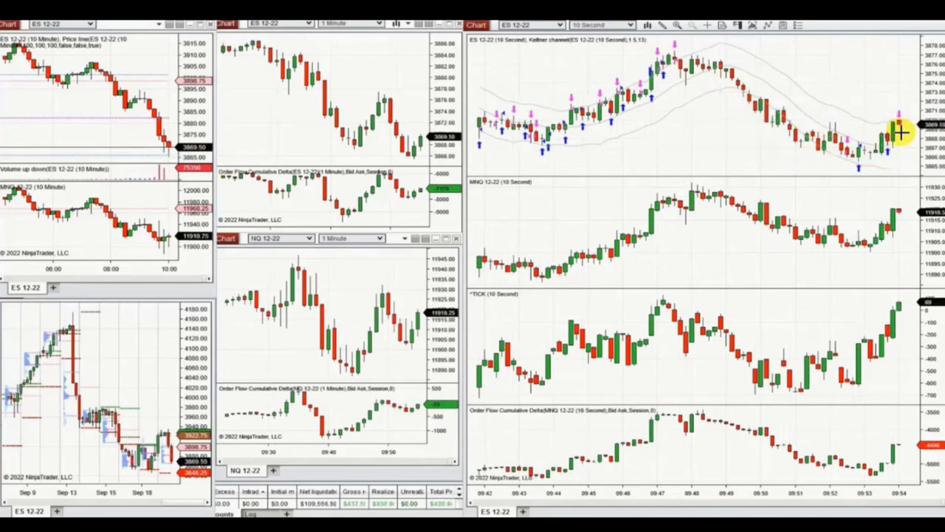
click(900, 132)
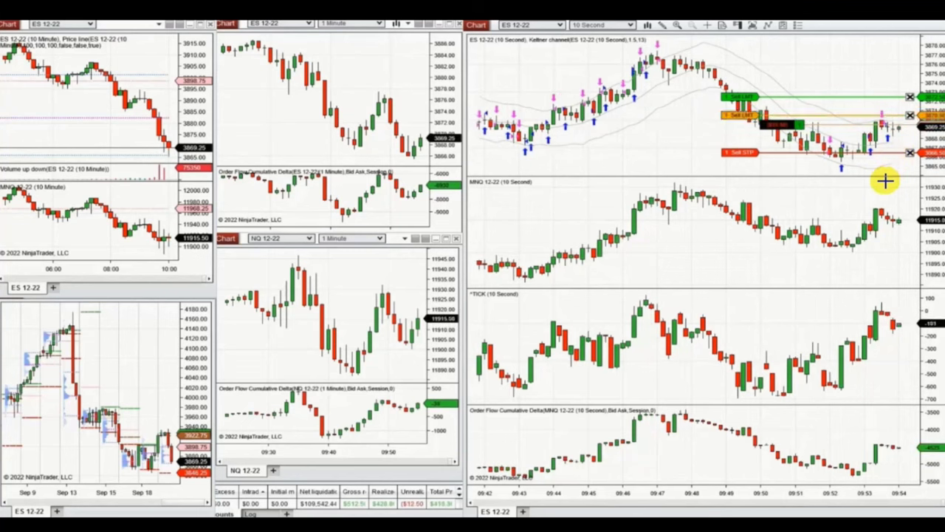
Step: Exit the open ES long and draw a trend line along the downswing on the 10-second ES chart
click(901, 130)
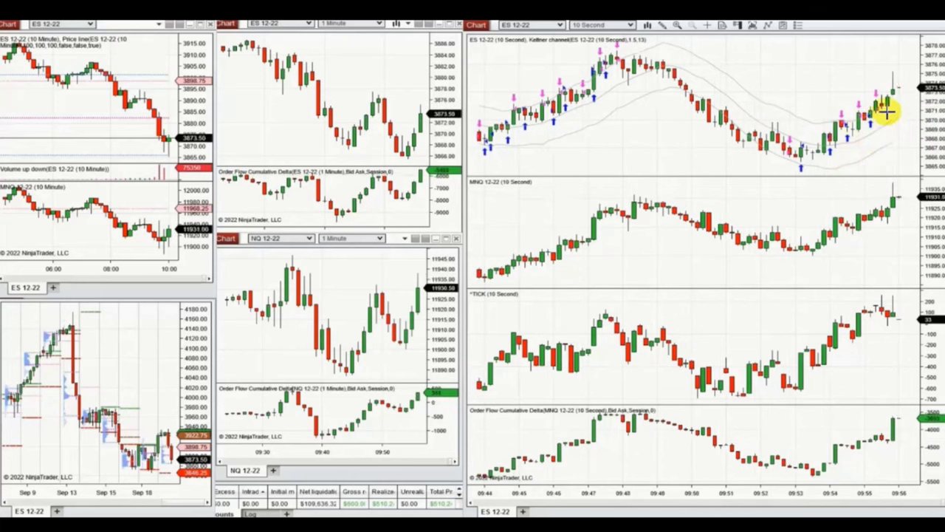
drag(671, 63, 834, 159)
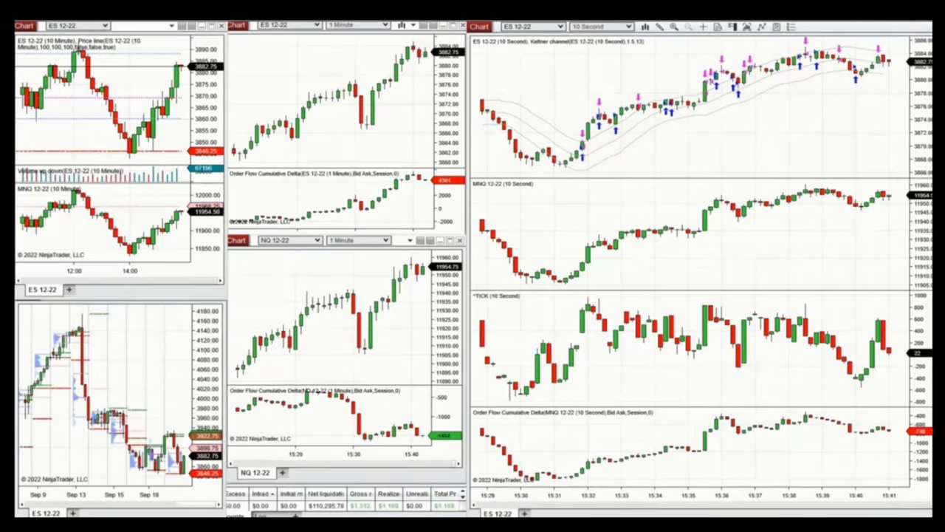
Step: Bring up the system clock and calendar to check the current date and time, and close it again
key(super+alt+d)
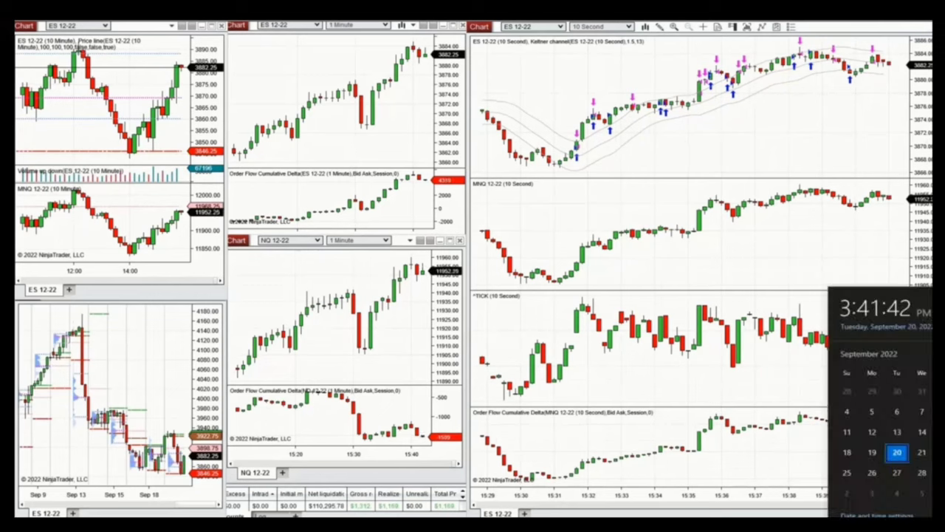
click(896, 96)
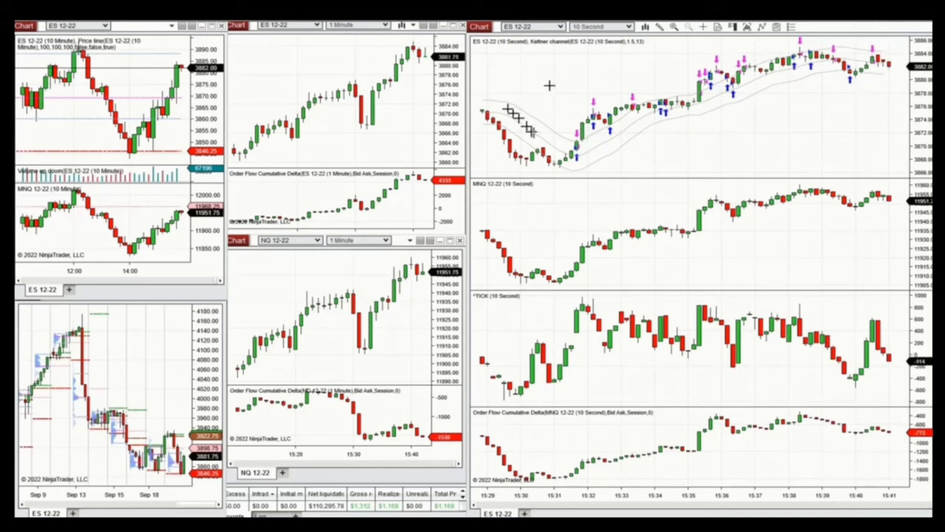
Step: Draw two rising trend lines above and below the 10-second ES upswing from about 15:31 to form a channel
drag(538, 140, 795, 42)
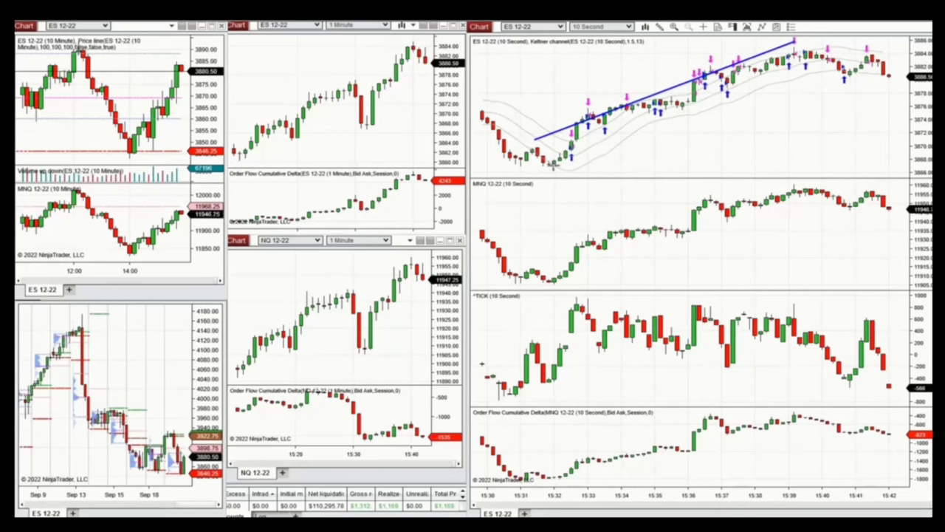
click(554, 166)
click(847, 48)
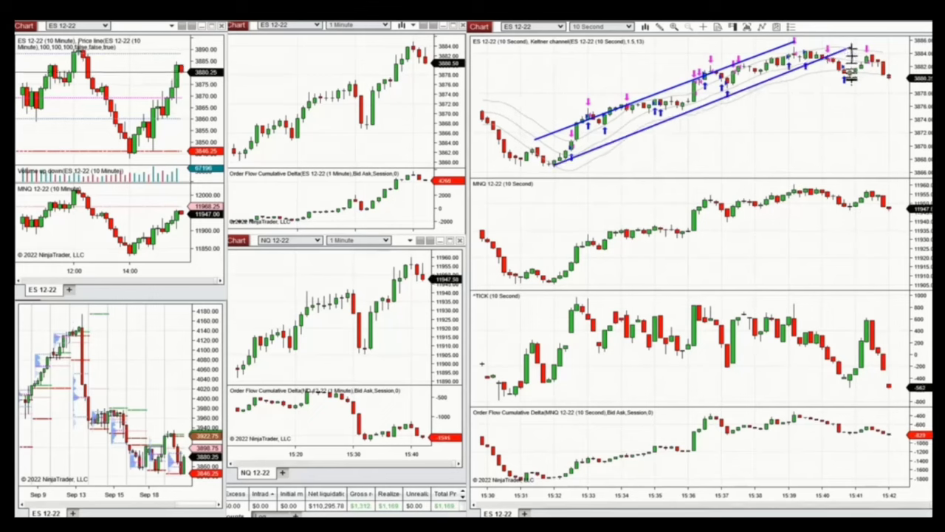
click(850, 50)
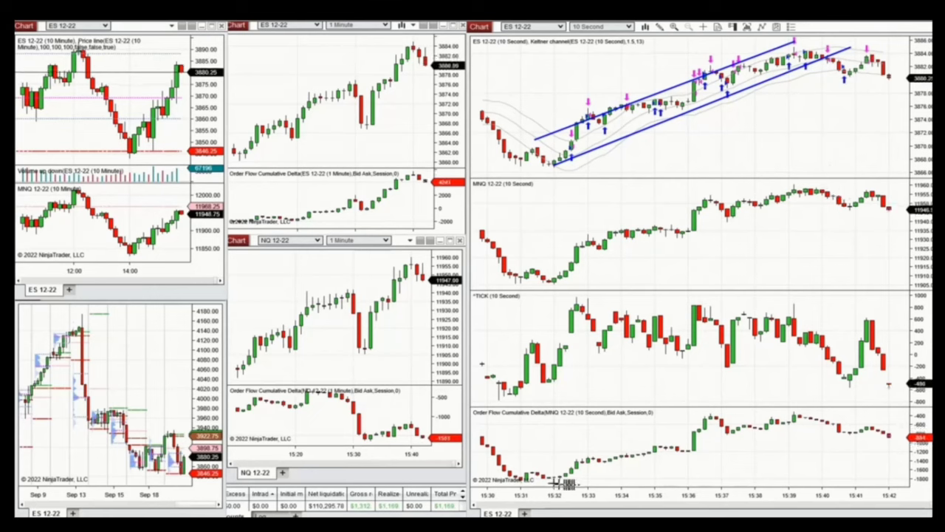
Step: Draw rising trend lines from the early lows of the MNQ cumulative delta and the TICK on the 10-second chart
click(548, 479)
click(871, 416)
click(513, 392)
click(923, 345)
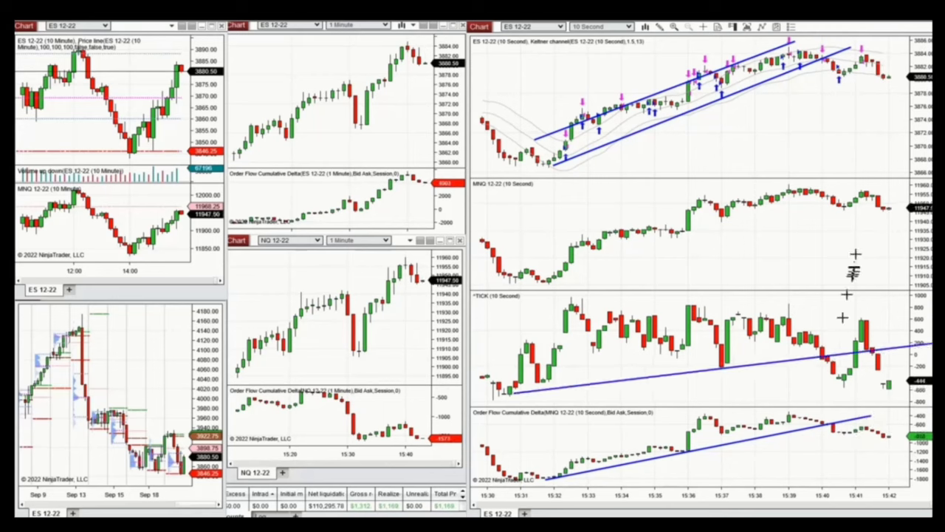
Step: Draw a falling trend line from the ES price peak and a gently rising support line under the recent lows on the 10-second chart
click(788, 42)
click(893, 53)
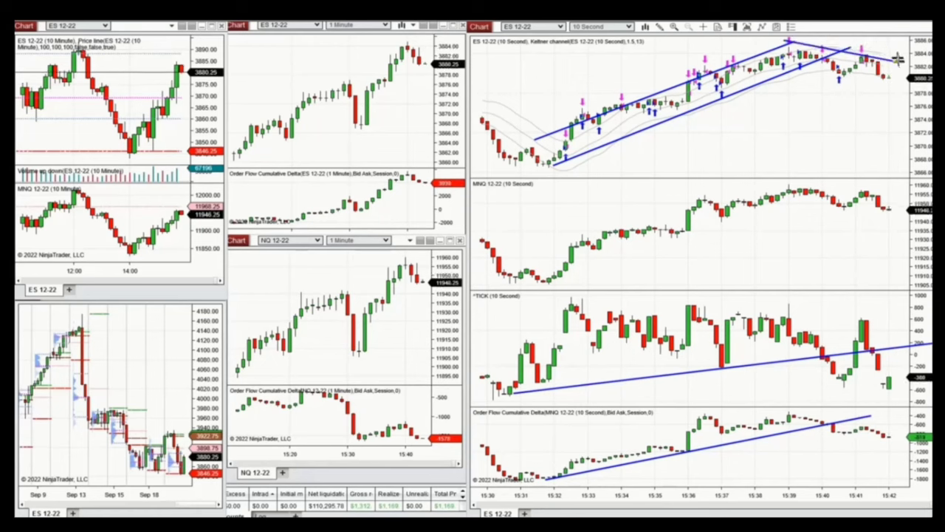
click(715, 90)
click(897, 76)
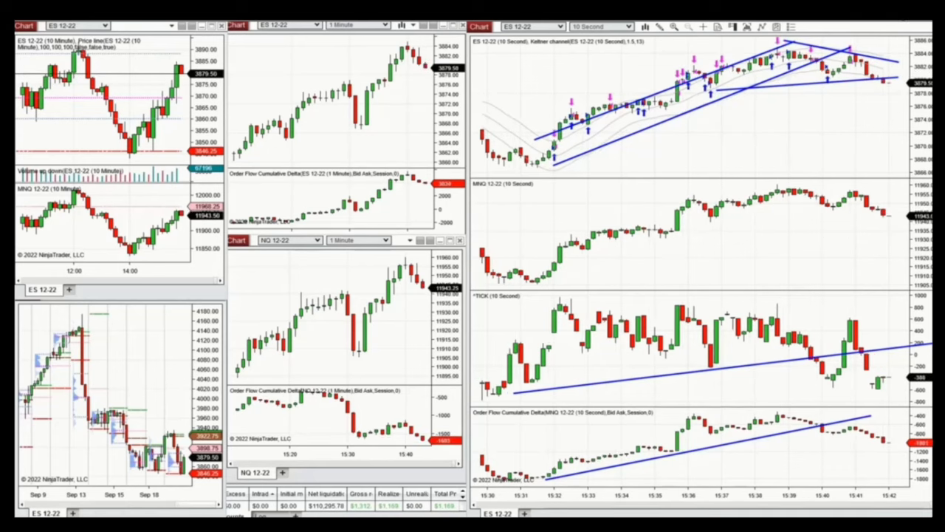
Step: Remove all drawn trend lines from the 10-second chart
key(ctrl+shift+Delete)
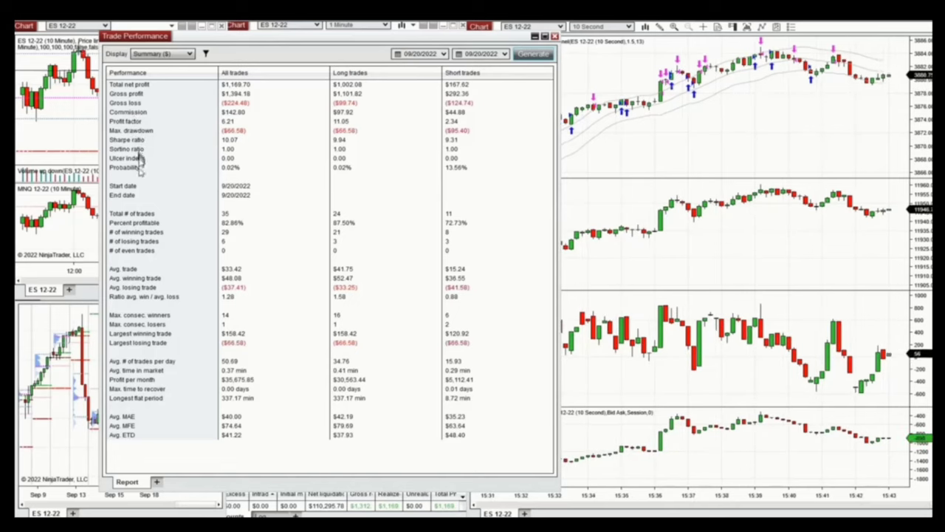
Step: Review the profit factor and gross loss rows in the day's Trade Performance summary
click(227, 124)
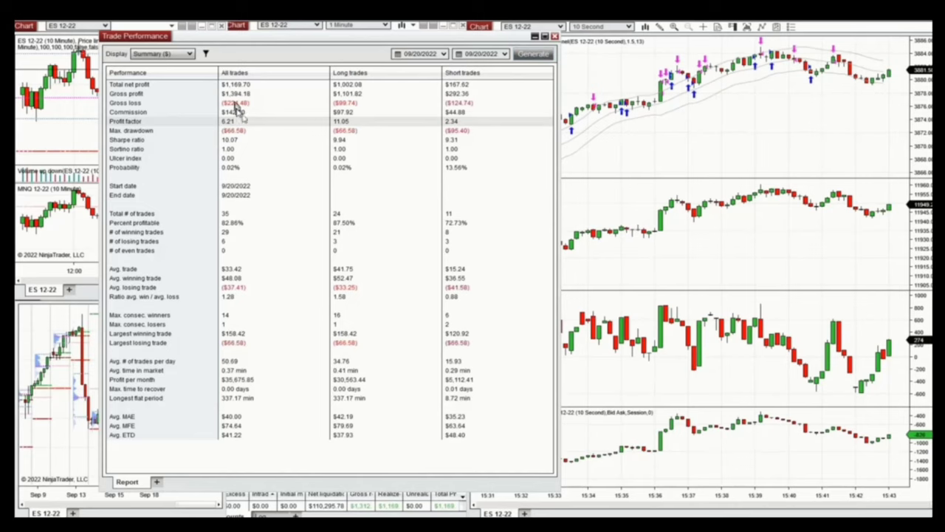
click(237, 103)
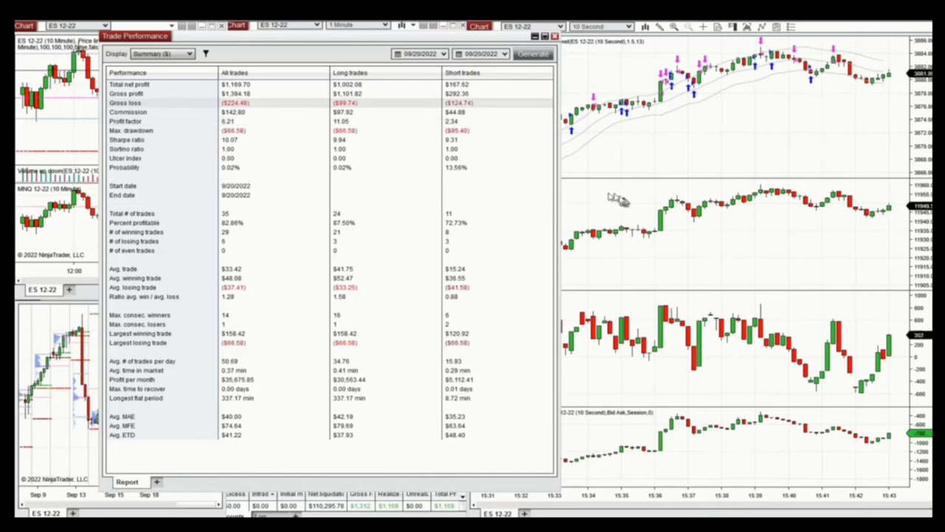